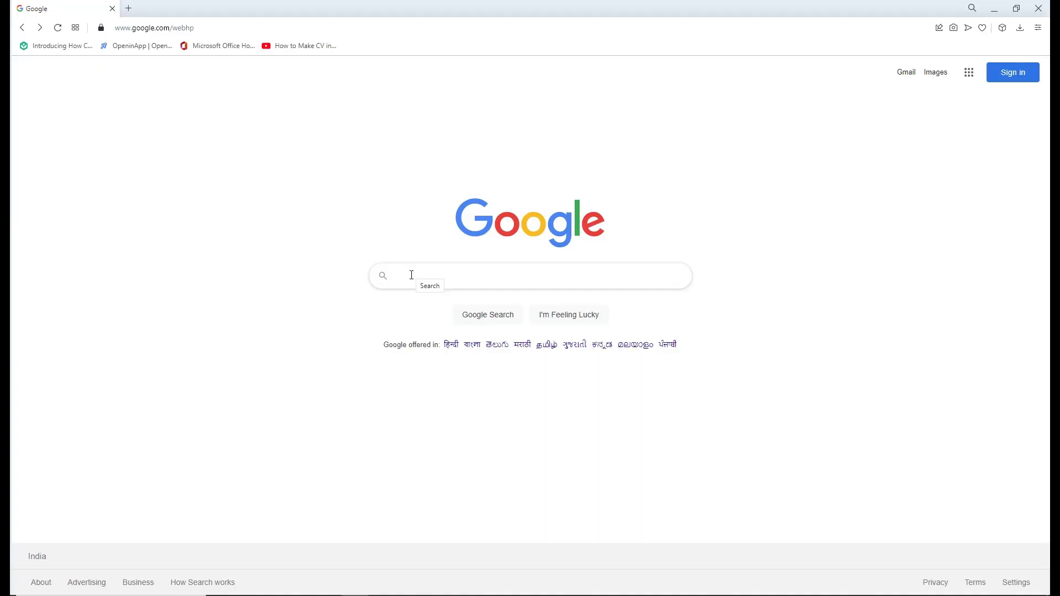
- Search Google for 'create gmail account' and open the Google Account overview result
click(411, 275)
text(create)
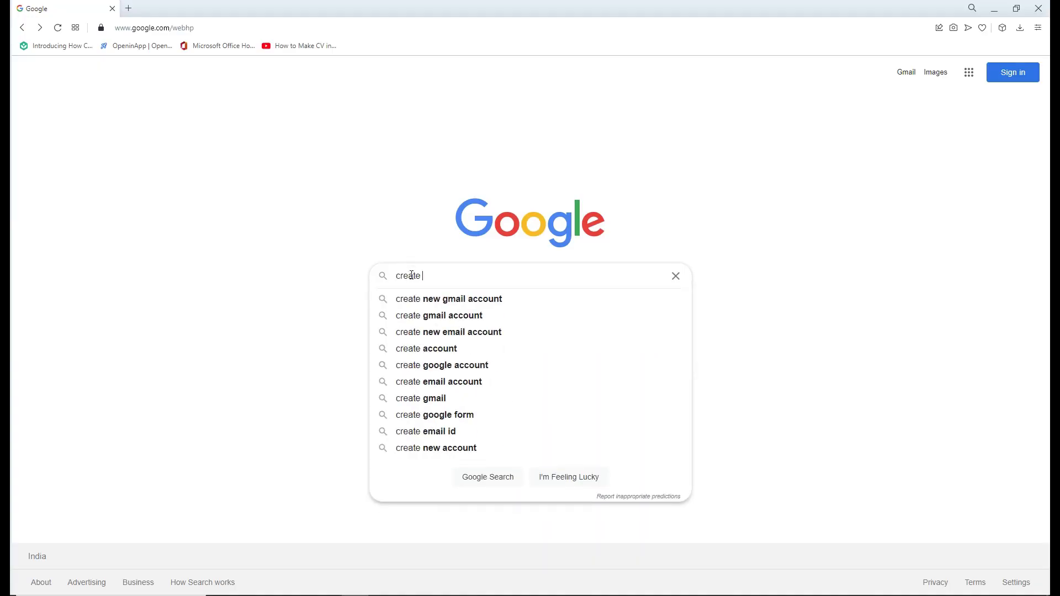
key(Down)
key(Down)
key(Return)
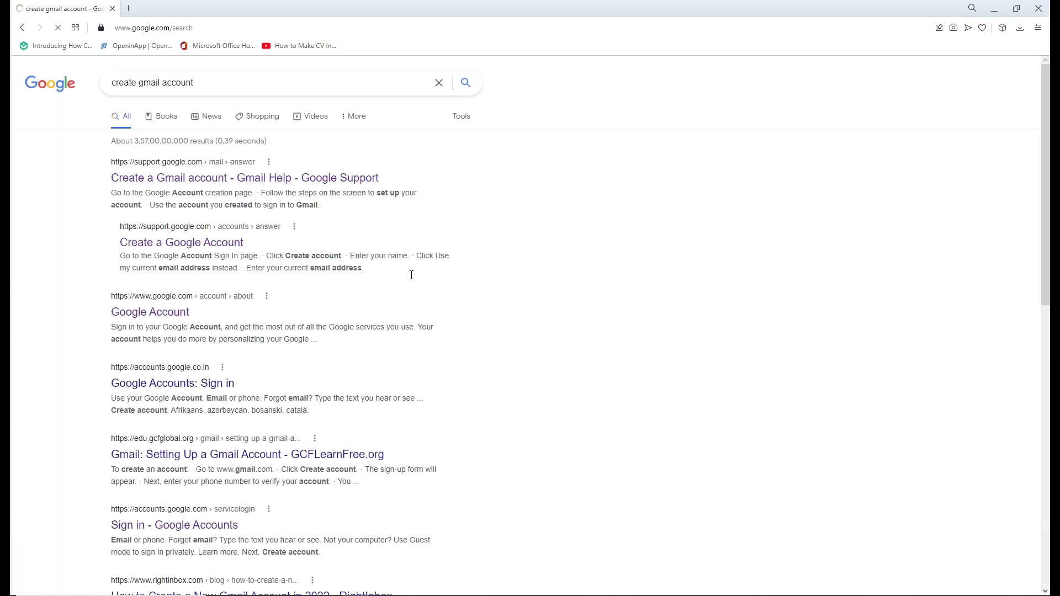
click(171, 315)
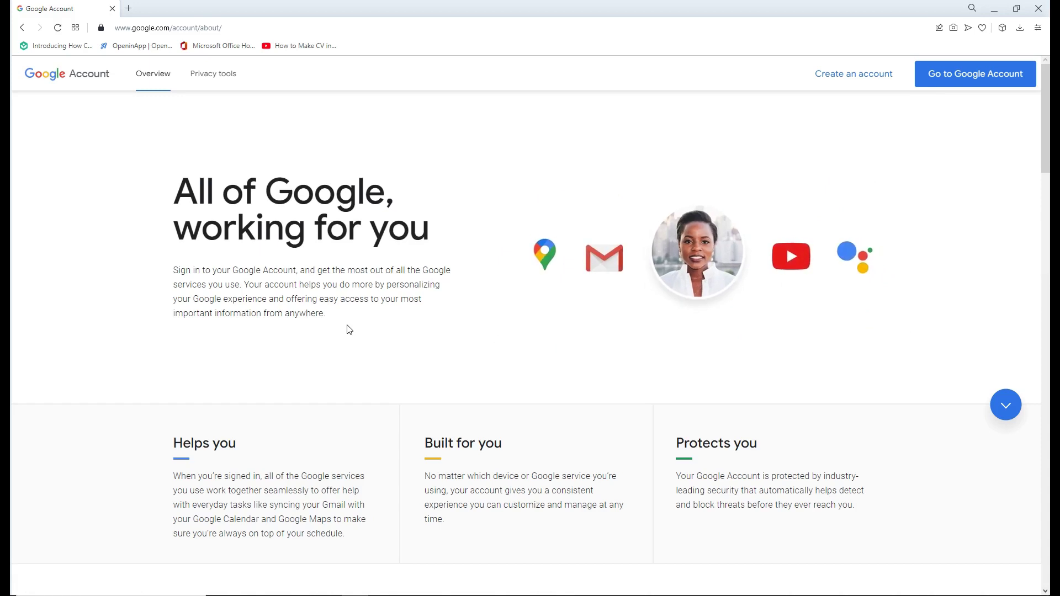
- Start a new Google account with the first name, last name, username and a confirmed password
click(835, 85)
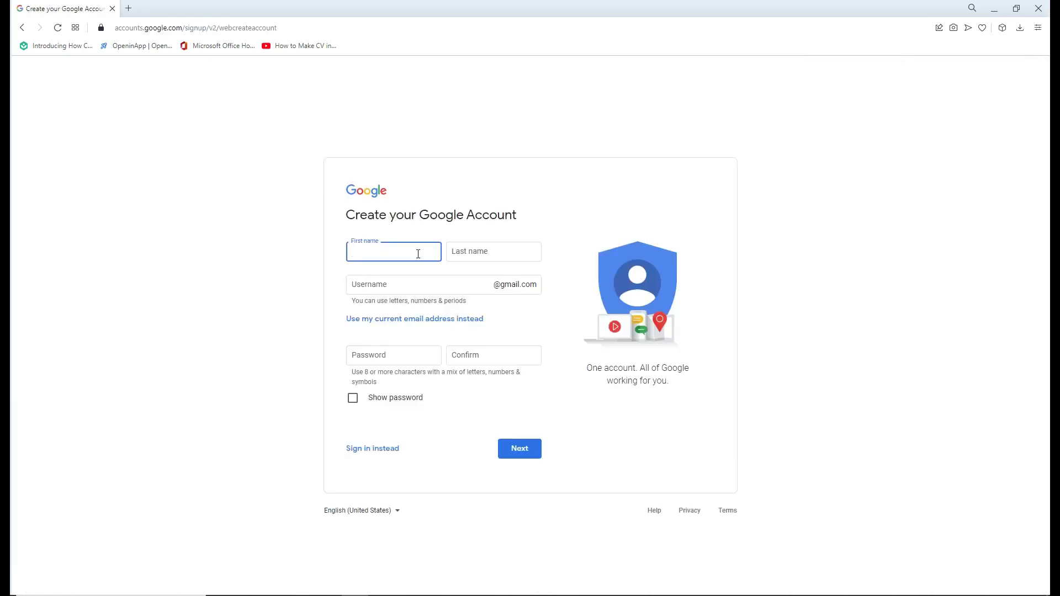
text(Gurpreet)
key(Tab)
key(Tab)
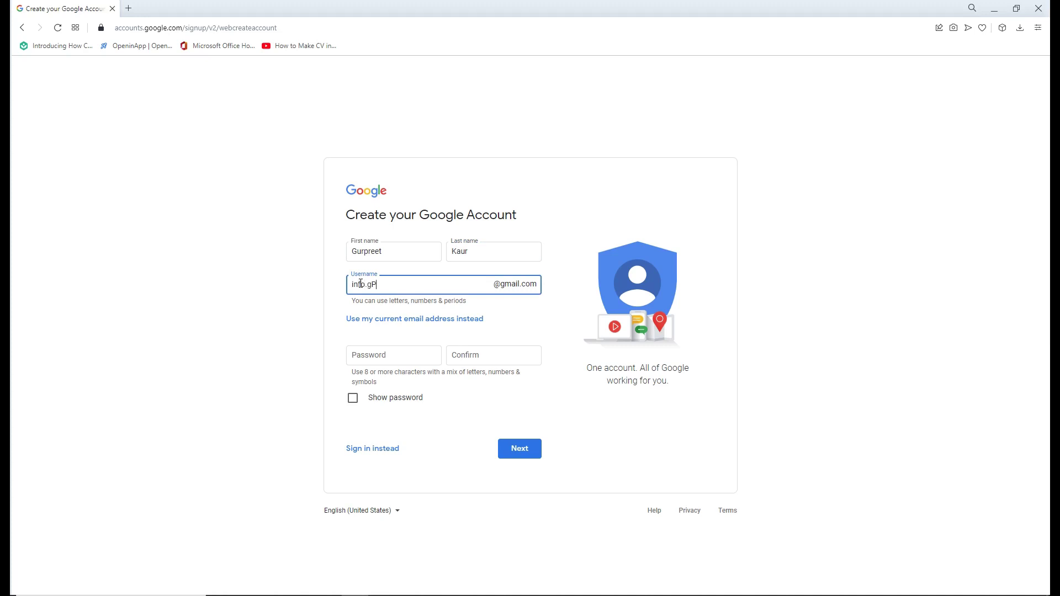
click(386, 363)
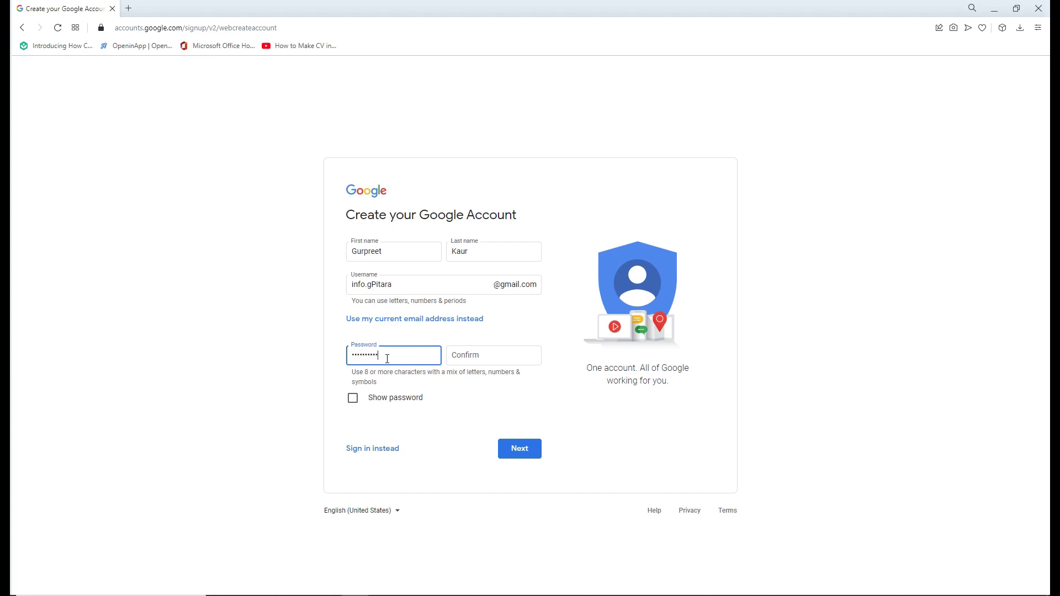
click(486, 359)
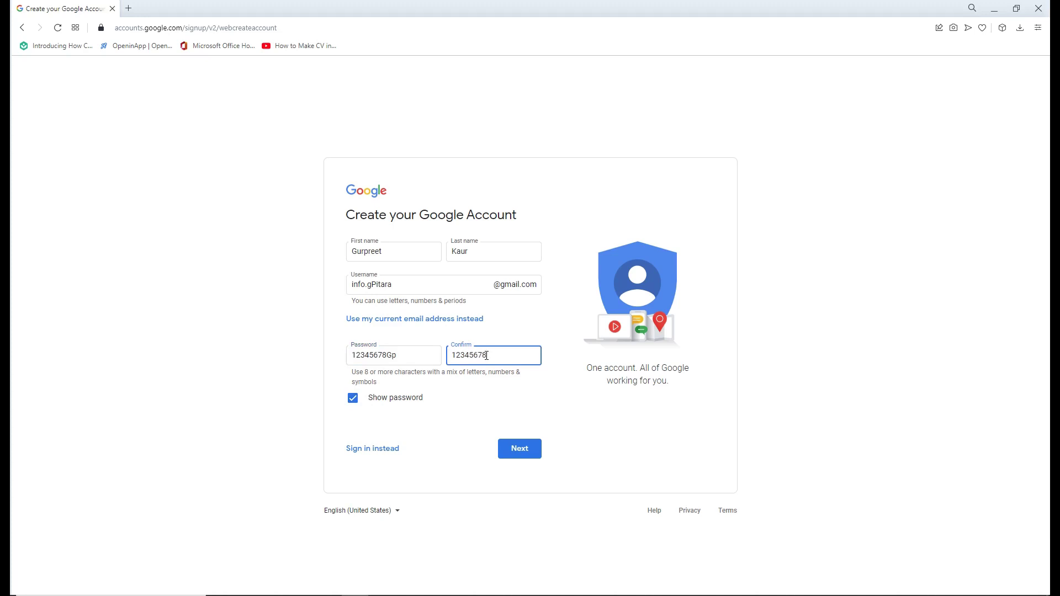
click(523, 452)
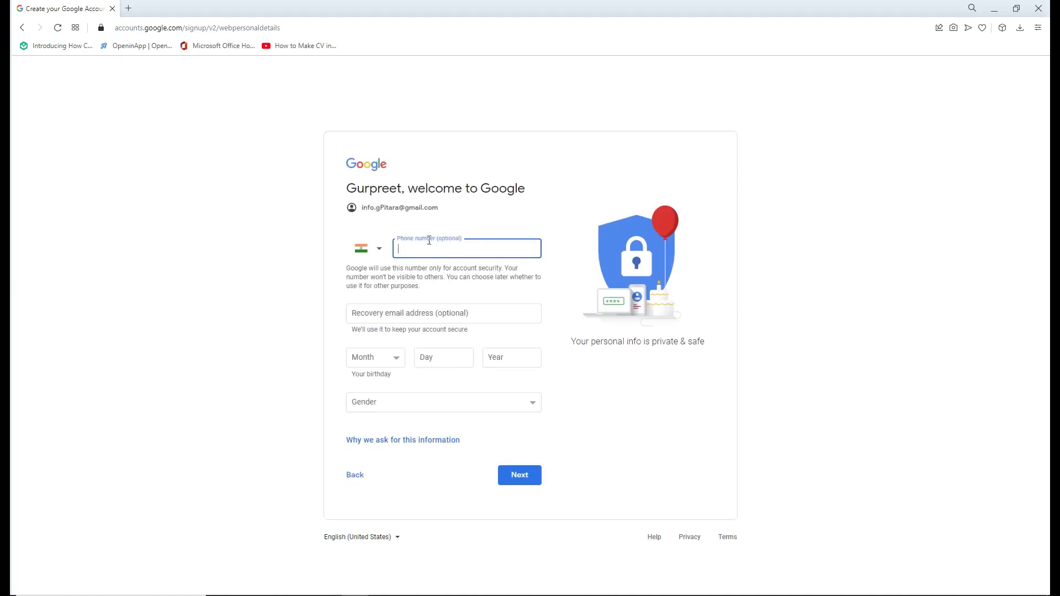
click(440, 316)
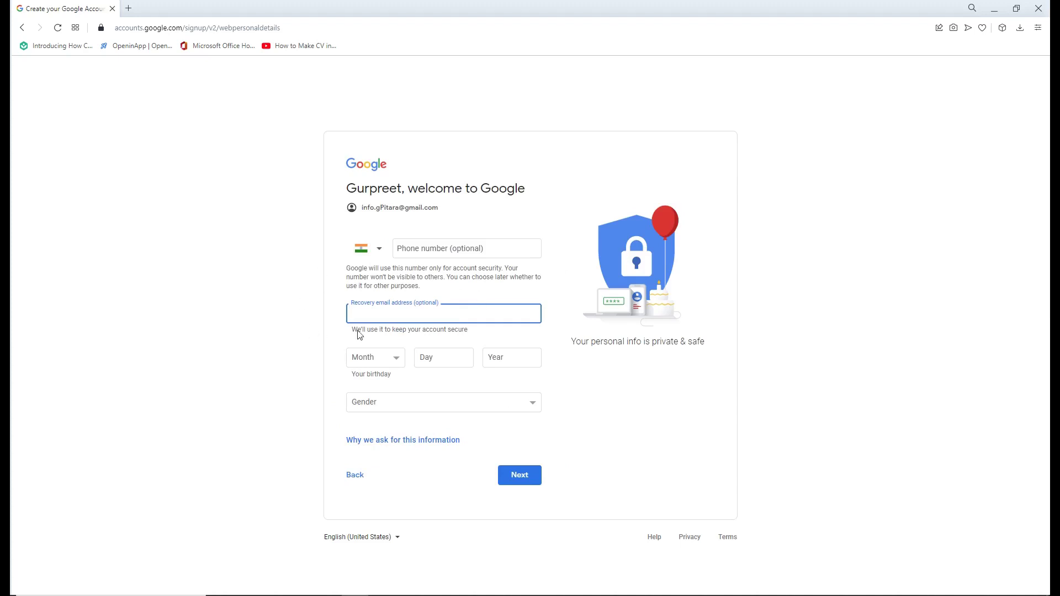
click(399, 359)
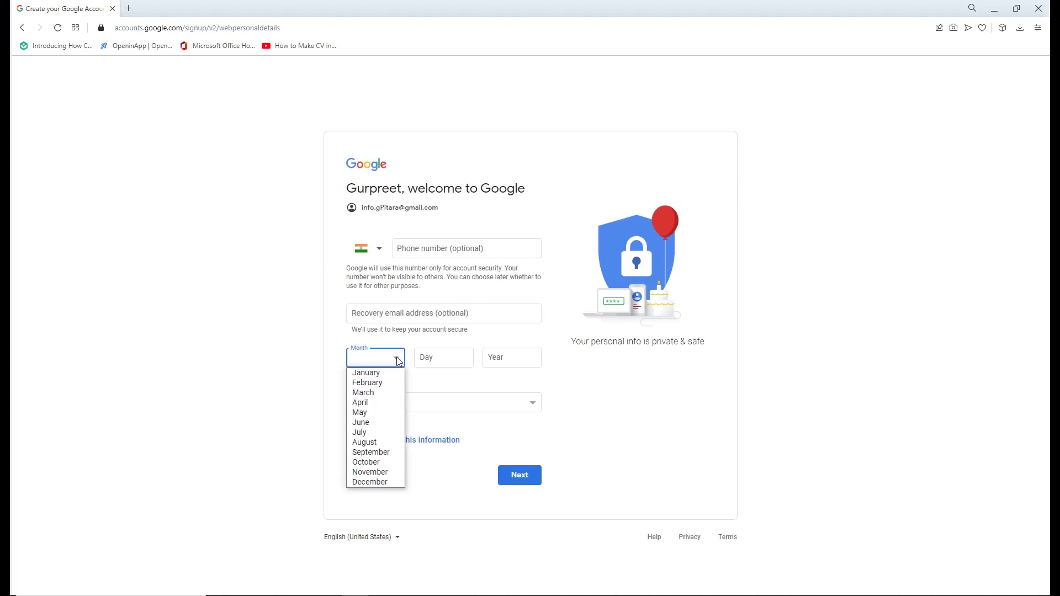
click(374, 423)
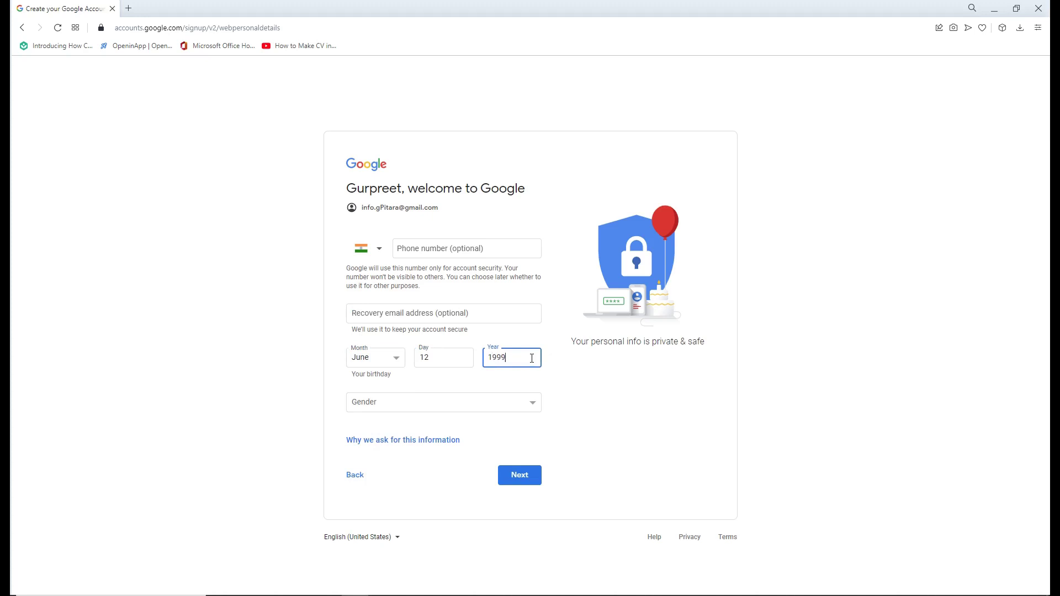
click(460, 413)
click(420, 415)
click(520, 475)
- Accept the privacy terms at the bottom to create the account
scroll(460, 352, down, 5)
scroll(460, 352, down, 3)
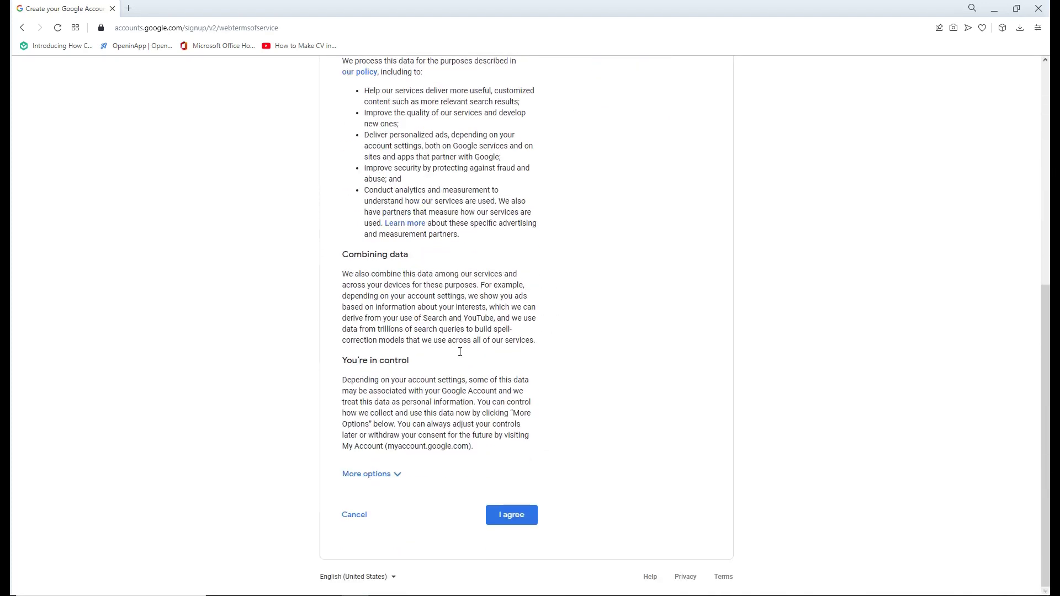
click(518, 520)
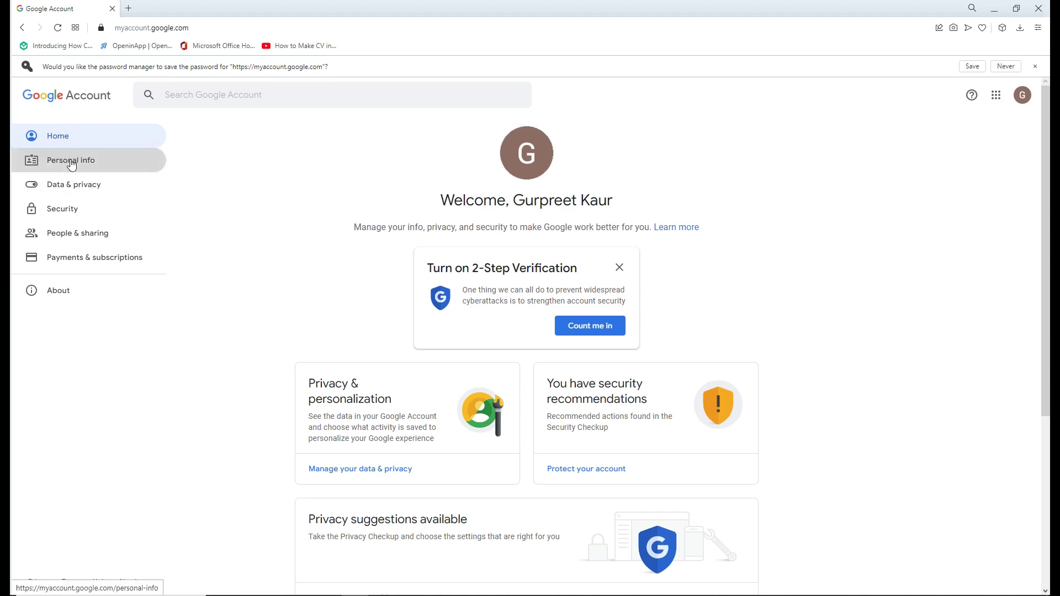
- From Personal info, pick the SLR camera illustration and save it as the profile picture
click(71, 160)
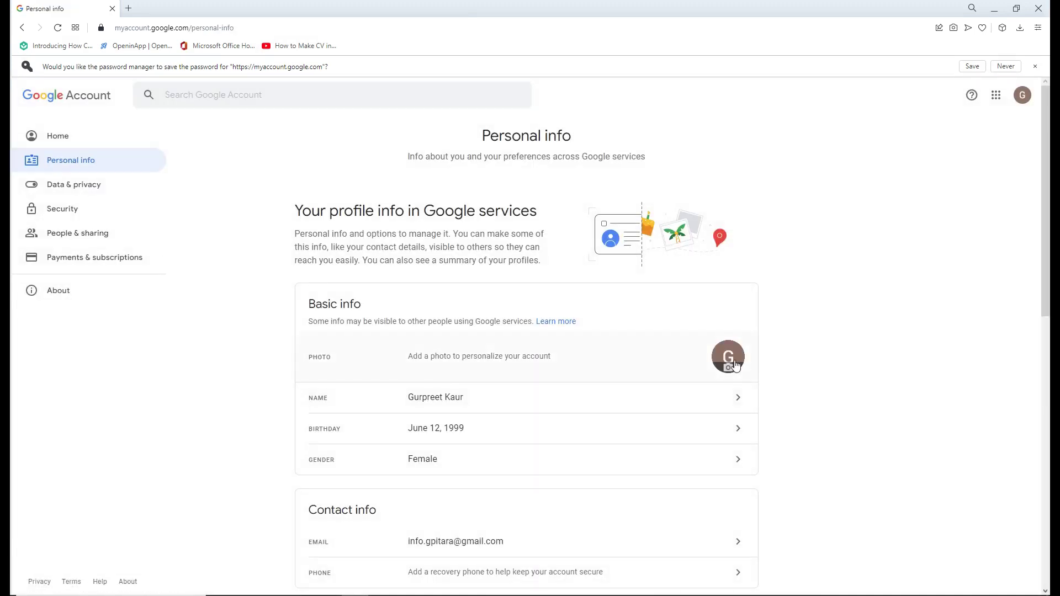
click(732, 359)
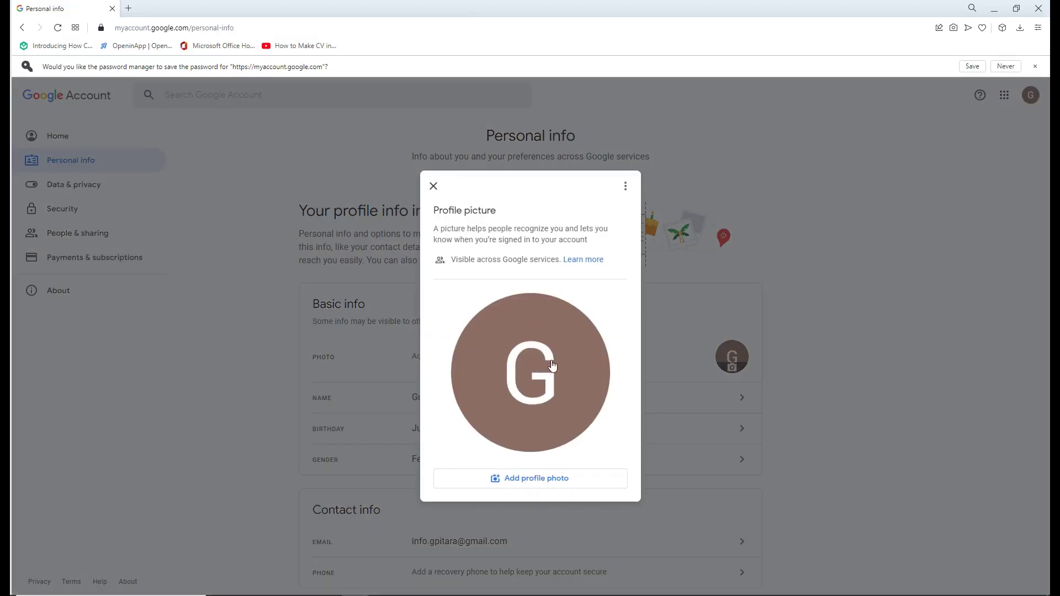
click(532, 478)
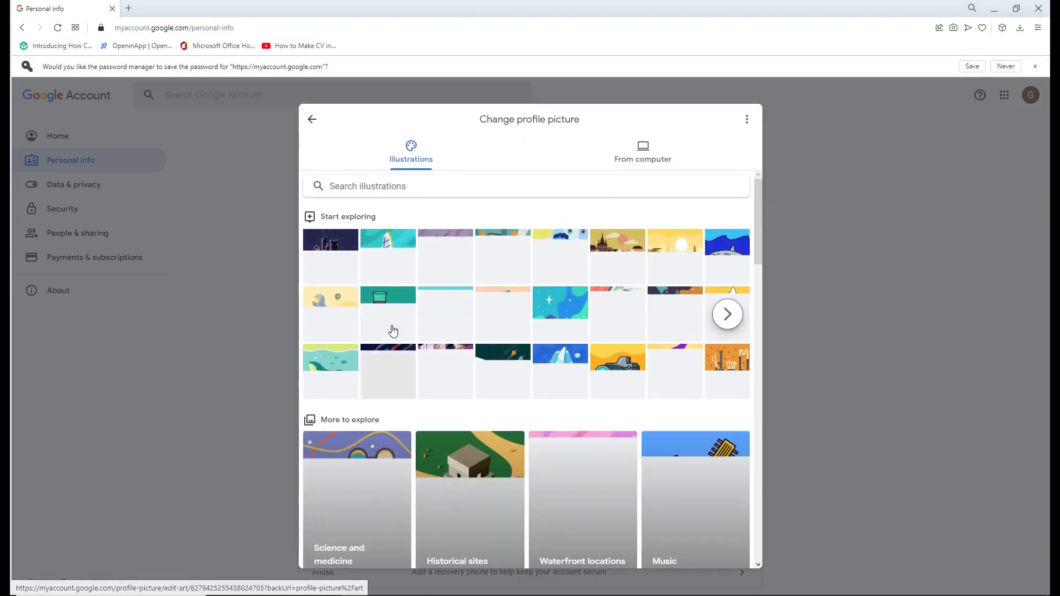
click(607, 351)
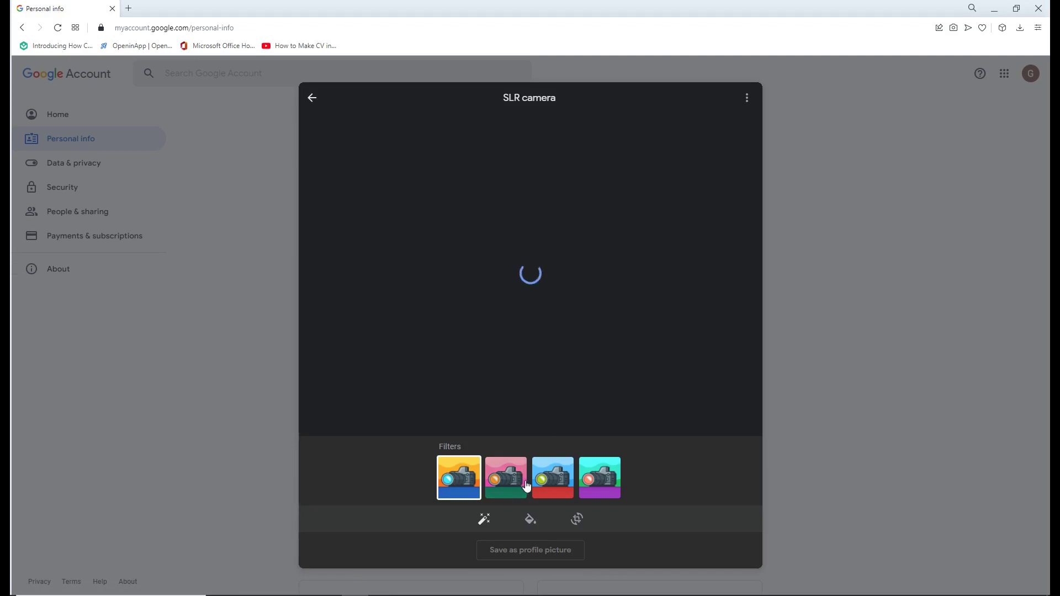
click(530, 550)
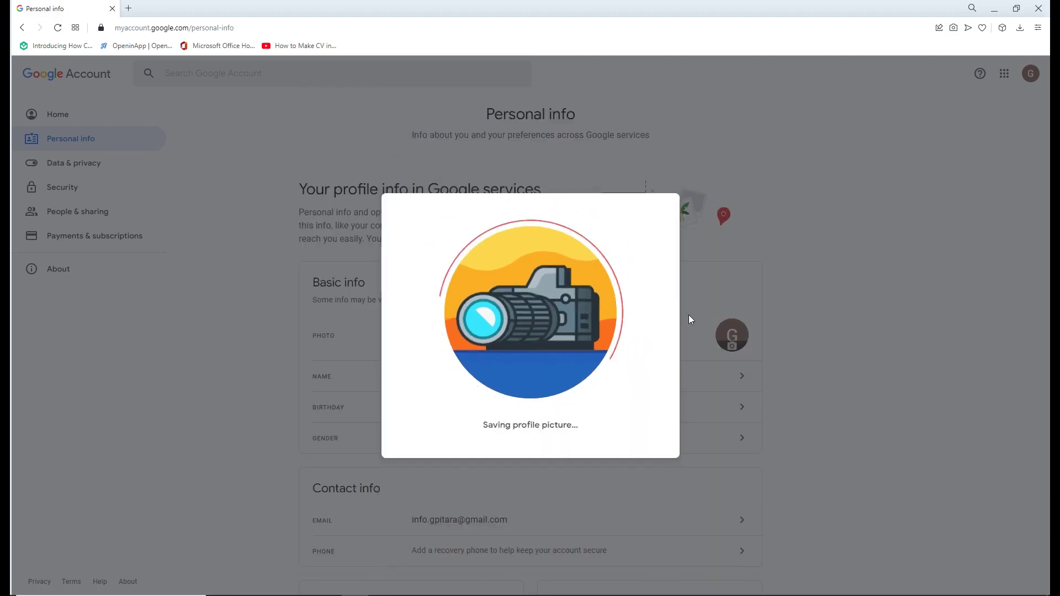
- Remove the camera profile picture and confirm, restoring the letter G avatar
click(507, 454)
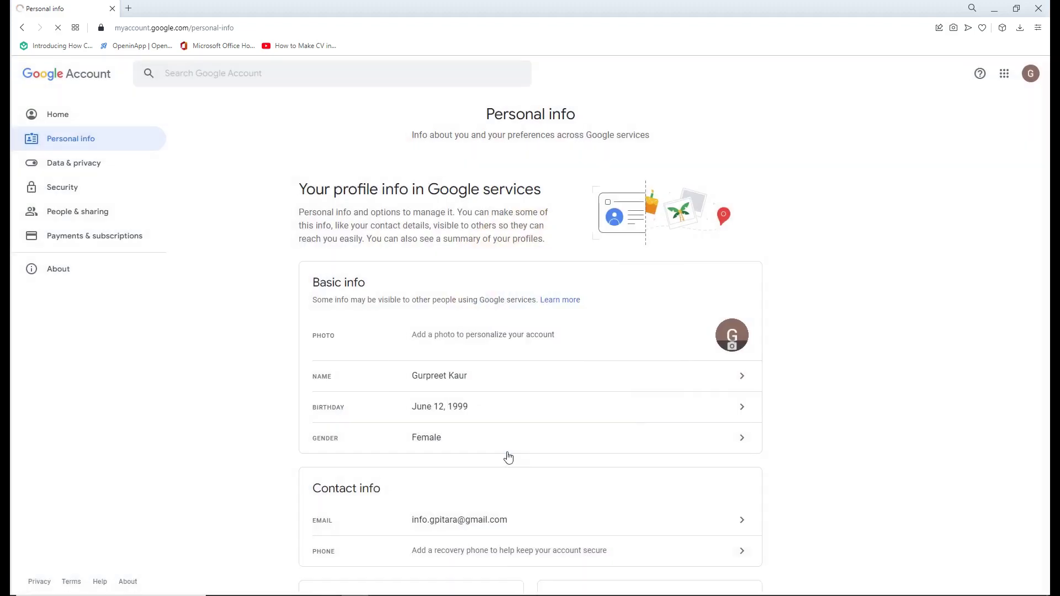
click(734, 345)
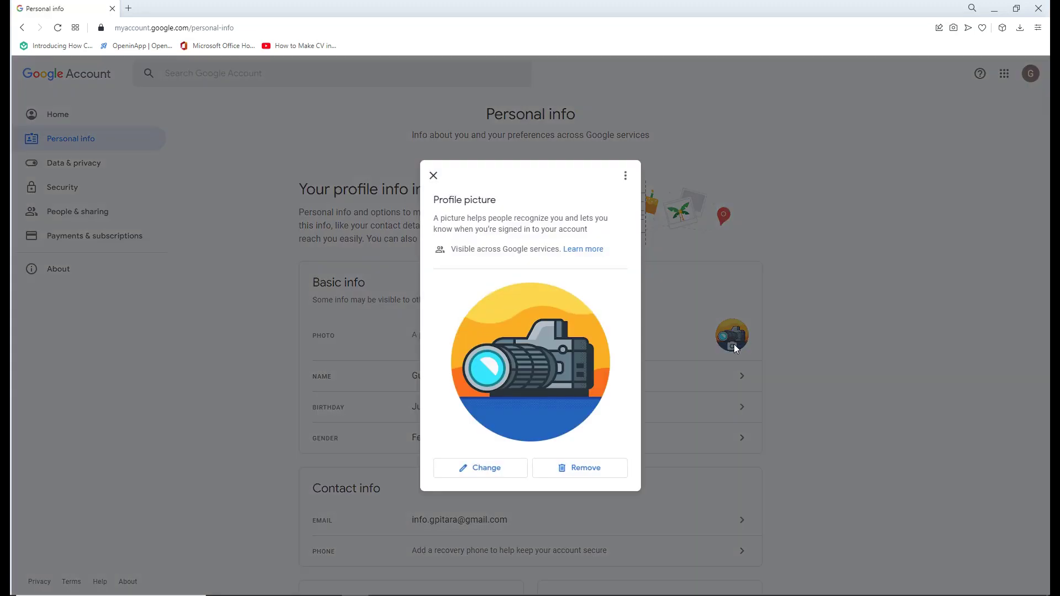
click(580, 468)
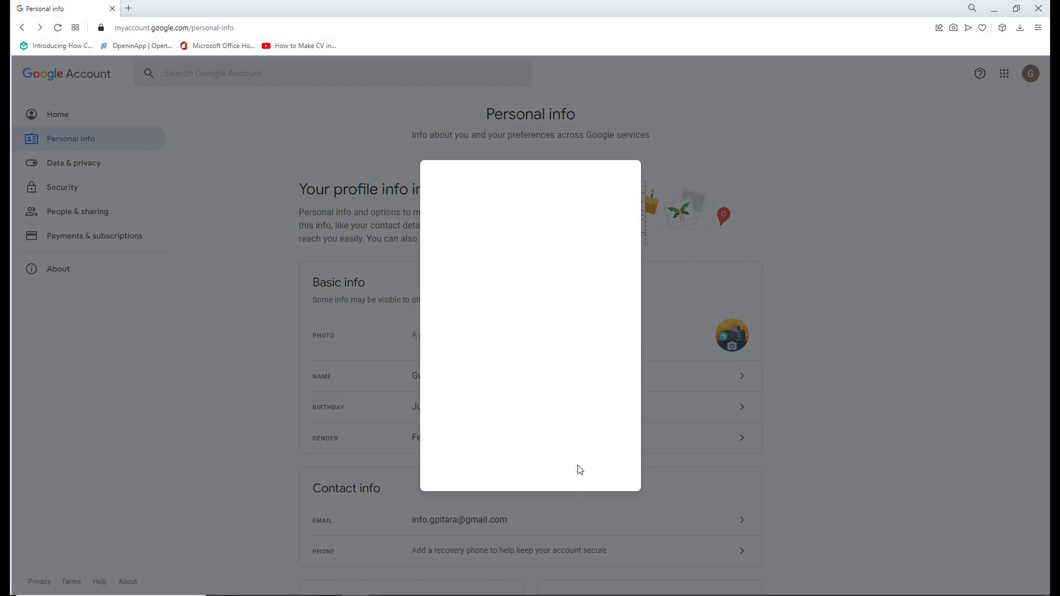
click(575, 427)
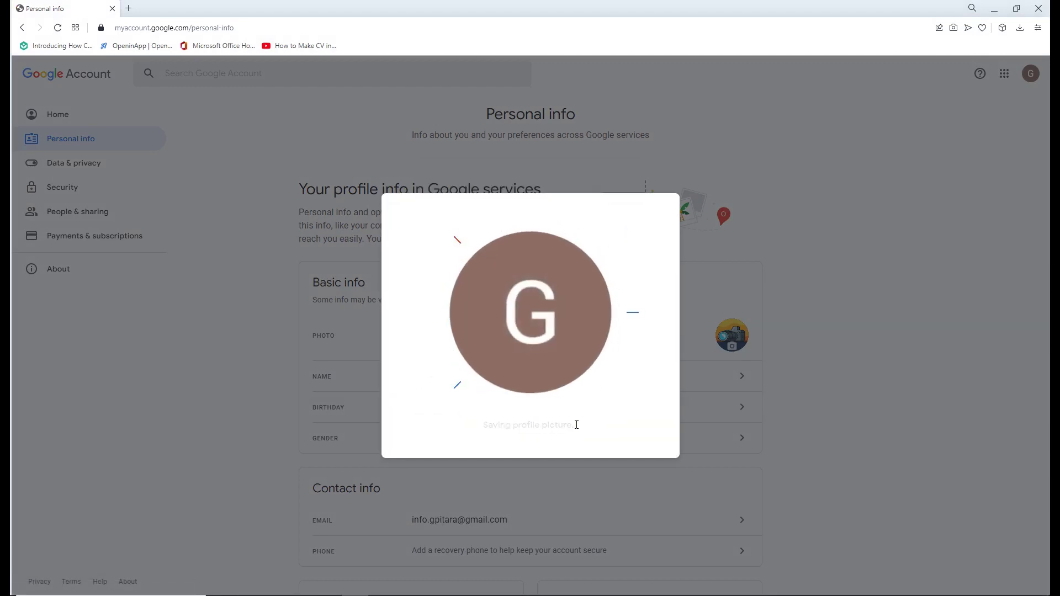
click(575, 456)
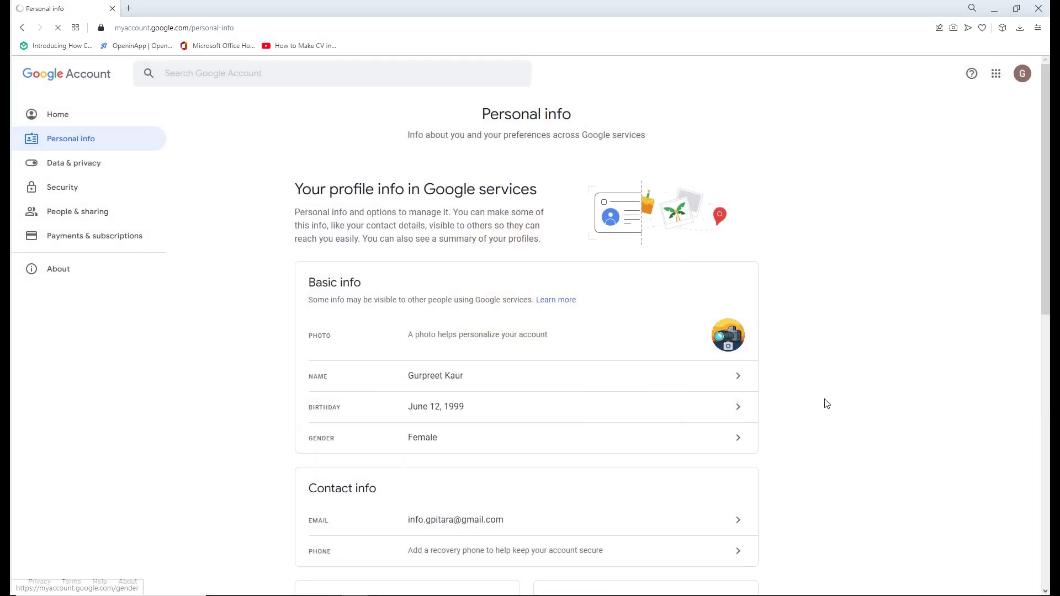
- From the Illustrations choices, pick the Water lily image and save it as the profile picture
click(728, 346)
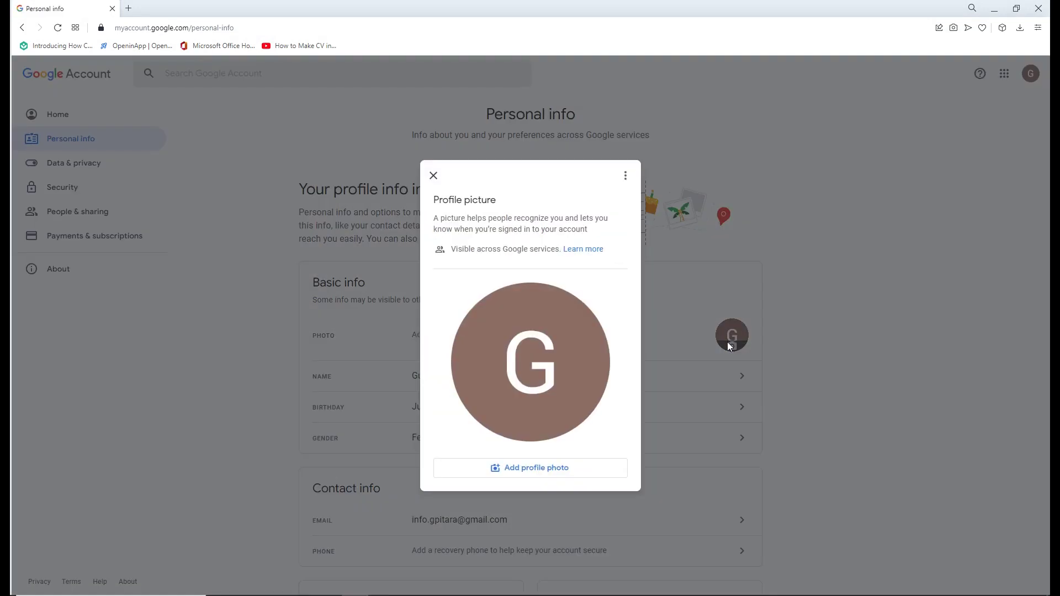
click(574, 469)
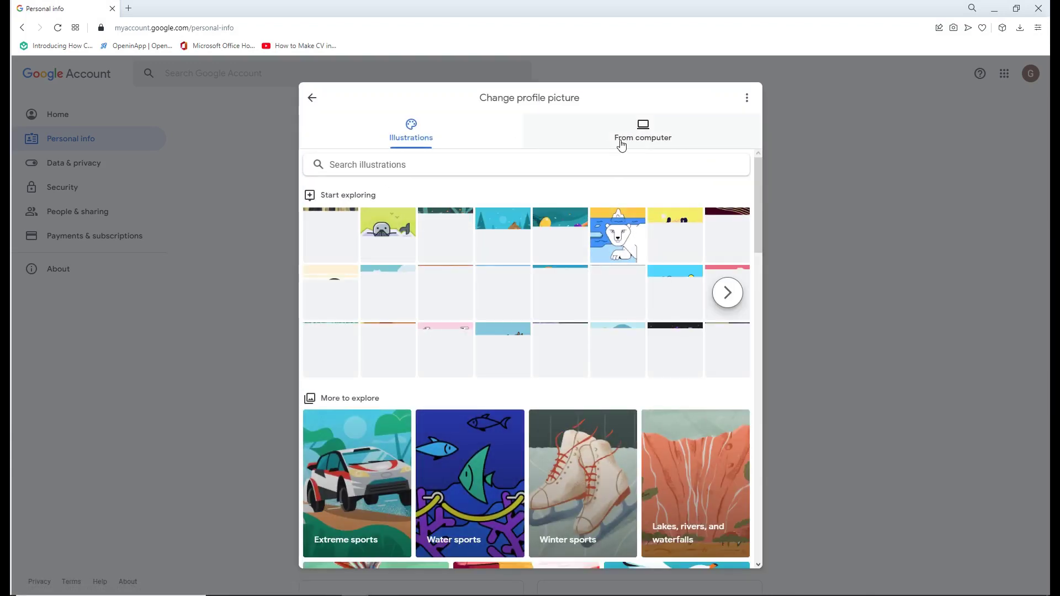
click(678, 142)
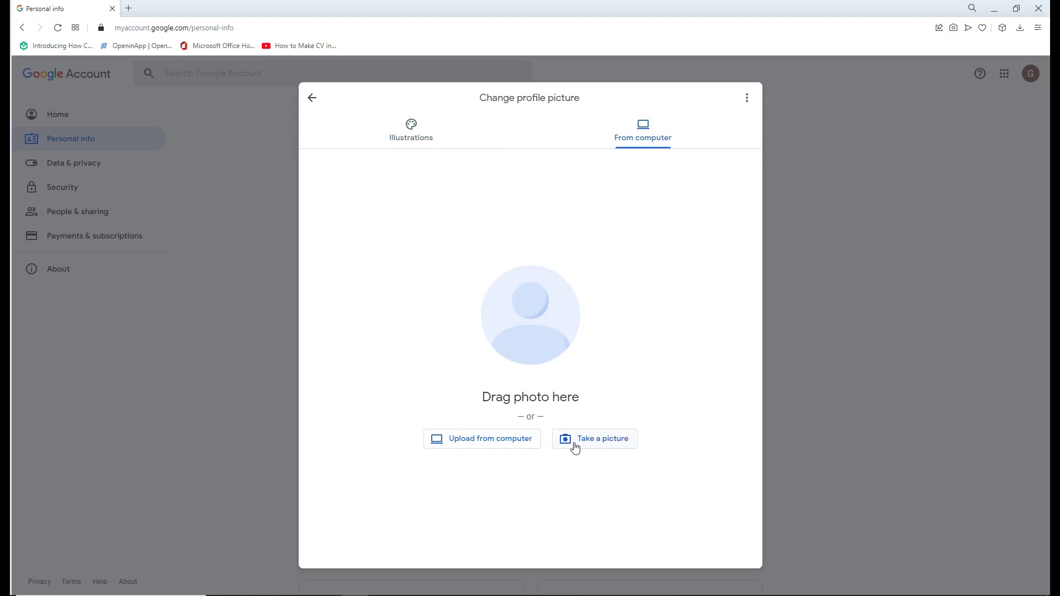
click(411, 130)
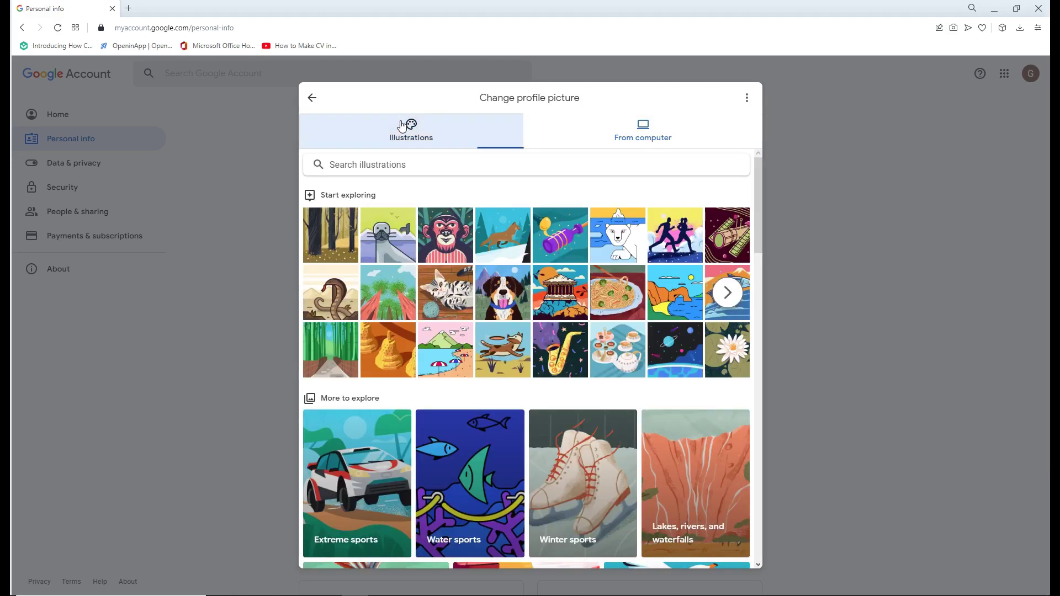
click(714, 352)
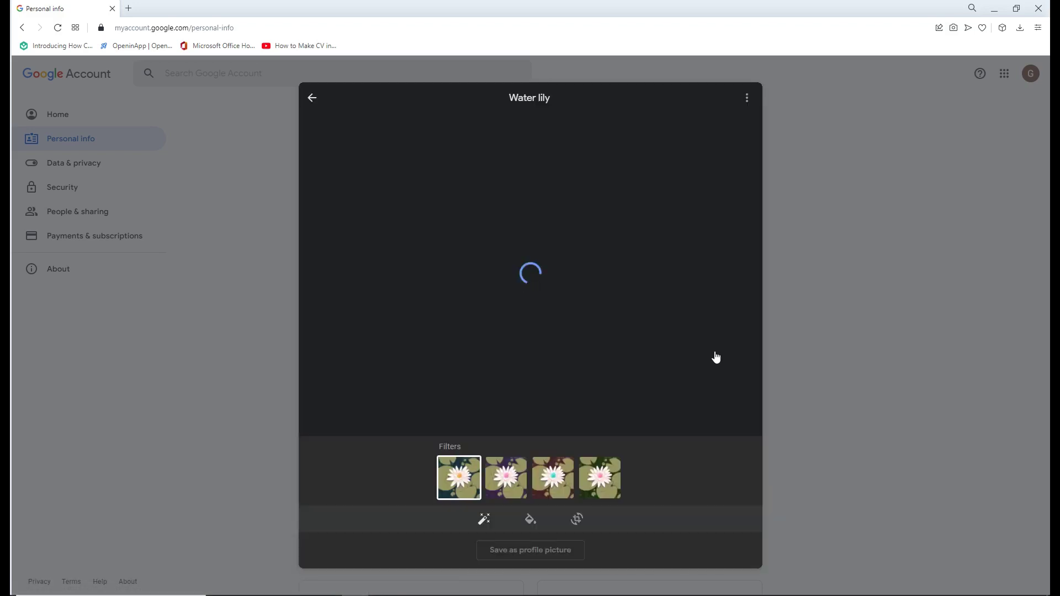
click(525, 550)
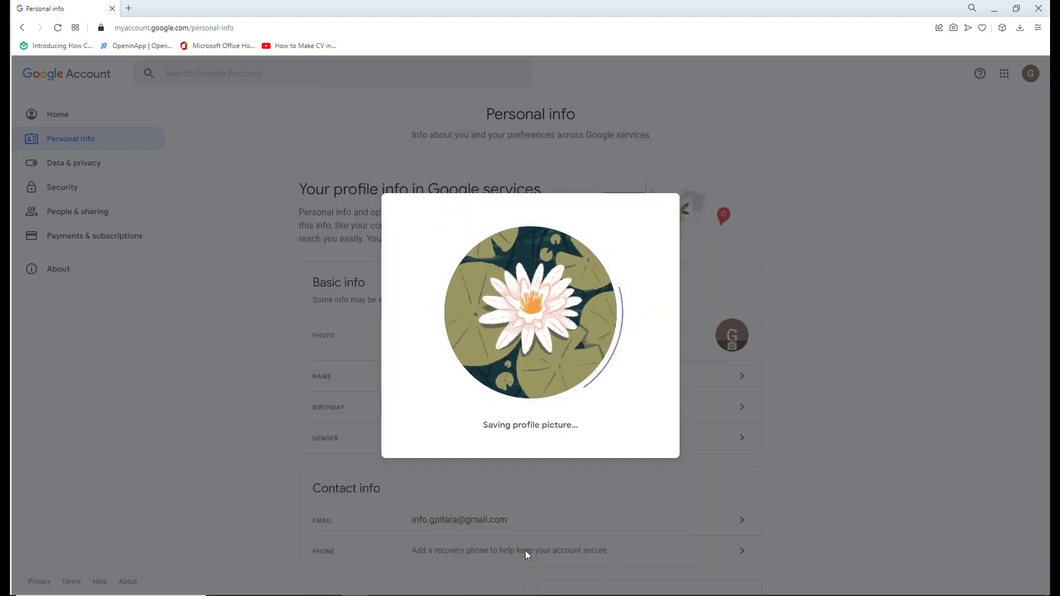
- Check the Name entry without changing it, scroll through Personal info, then go to Data & privacy
click(438, 464)
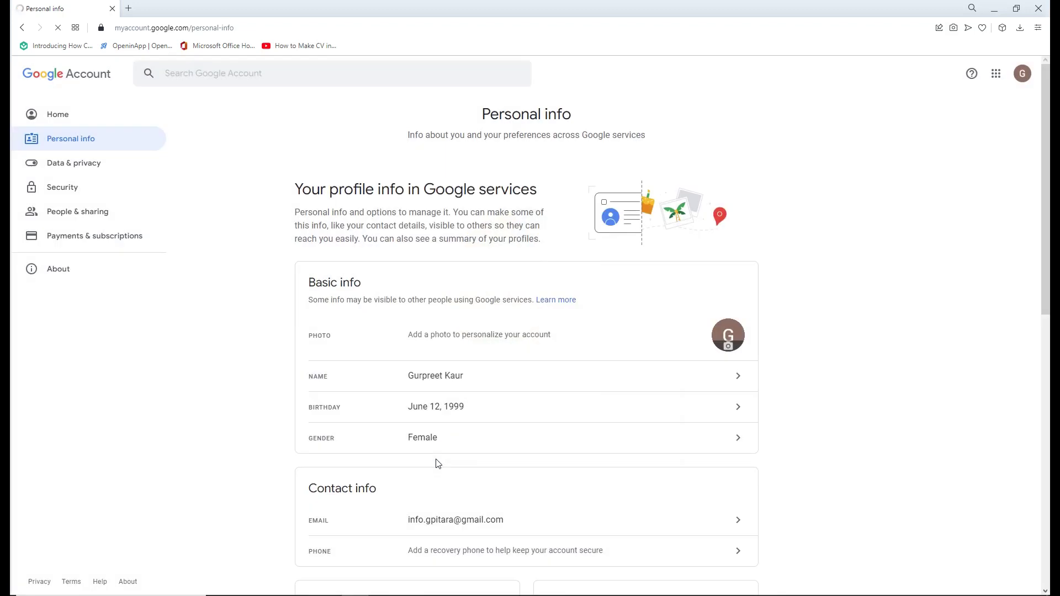
click(509, 385)
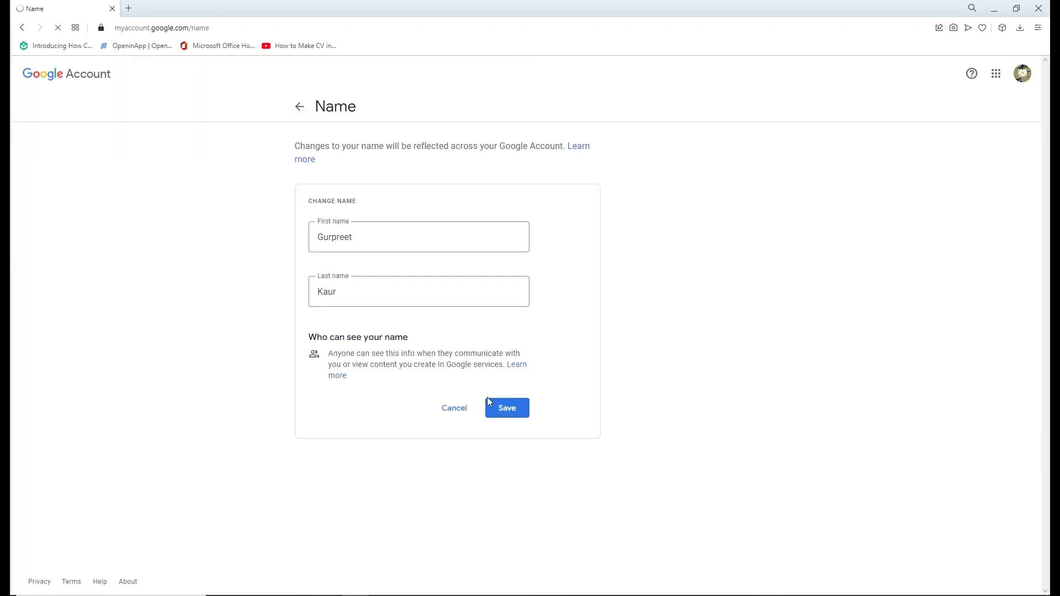
click(455, 408)
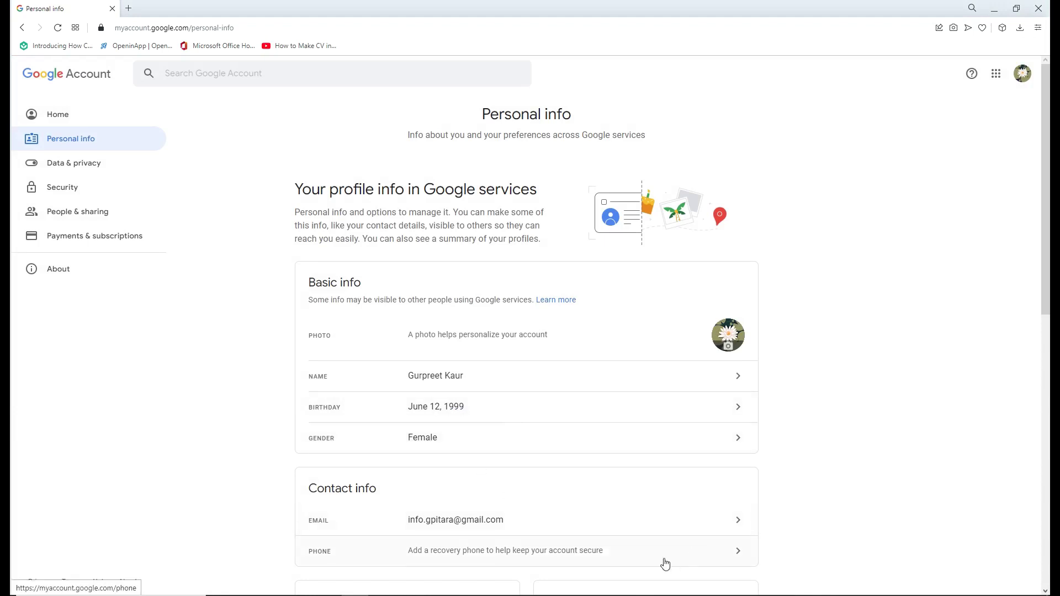
scroll(1044, 238, down, 4)
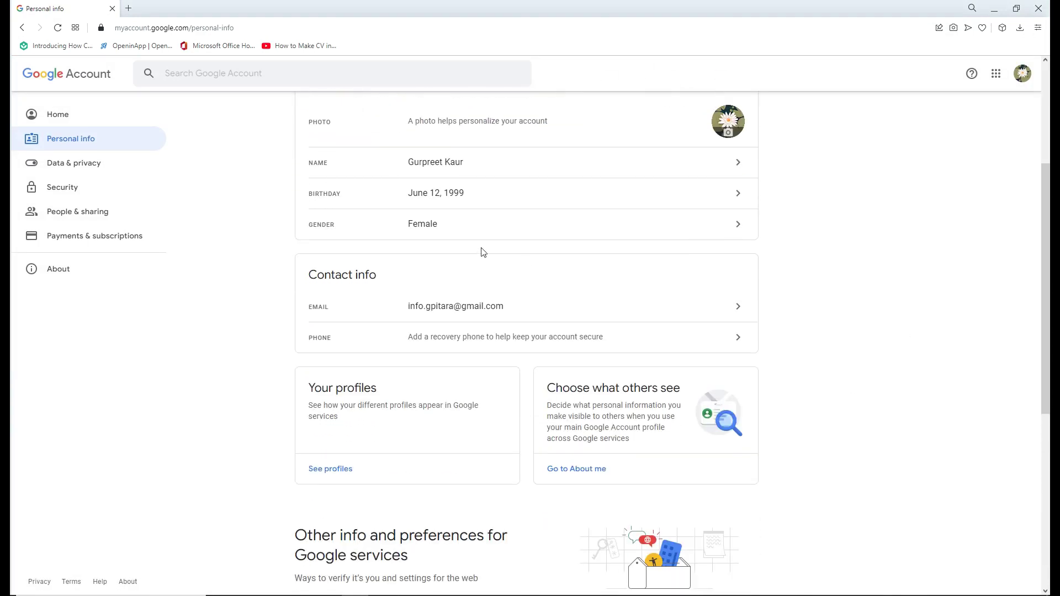
scroll(572, 369, down, 5)
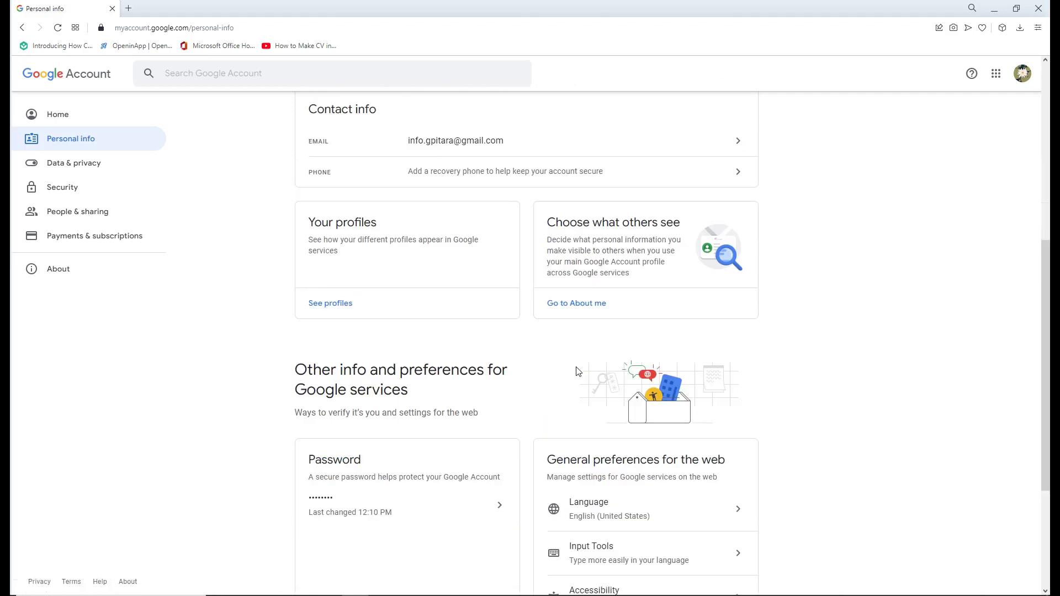
scroll(414, 437, down, 2)
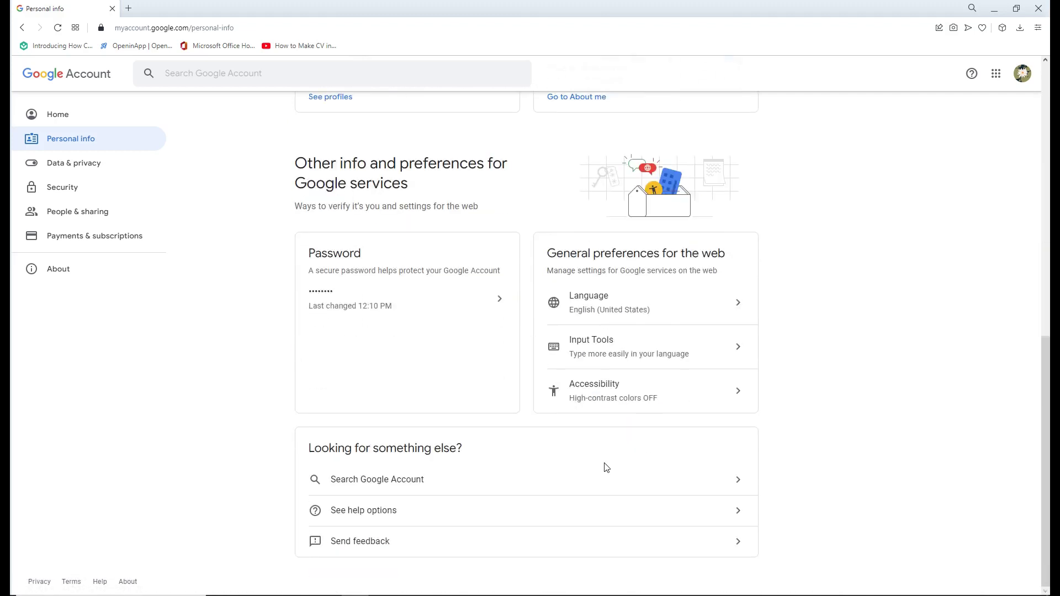
click(95, 165)
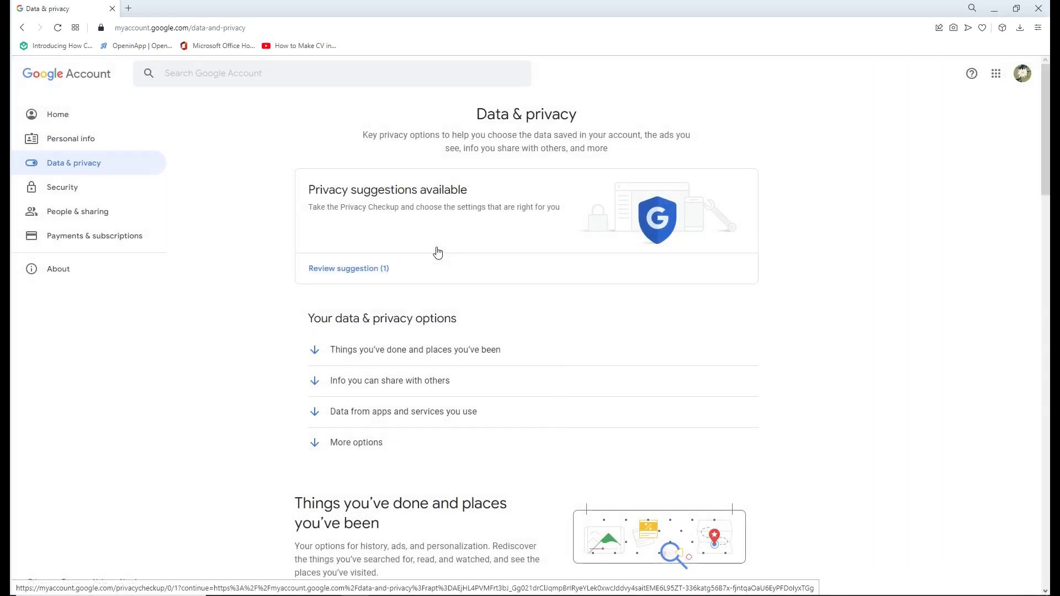
- Turn on Location History under History settings, acknowledge it, and go back
scroll(515, 283, down, 6)
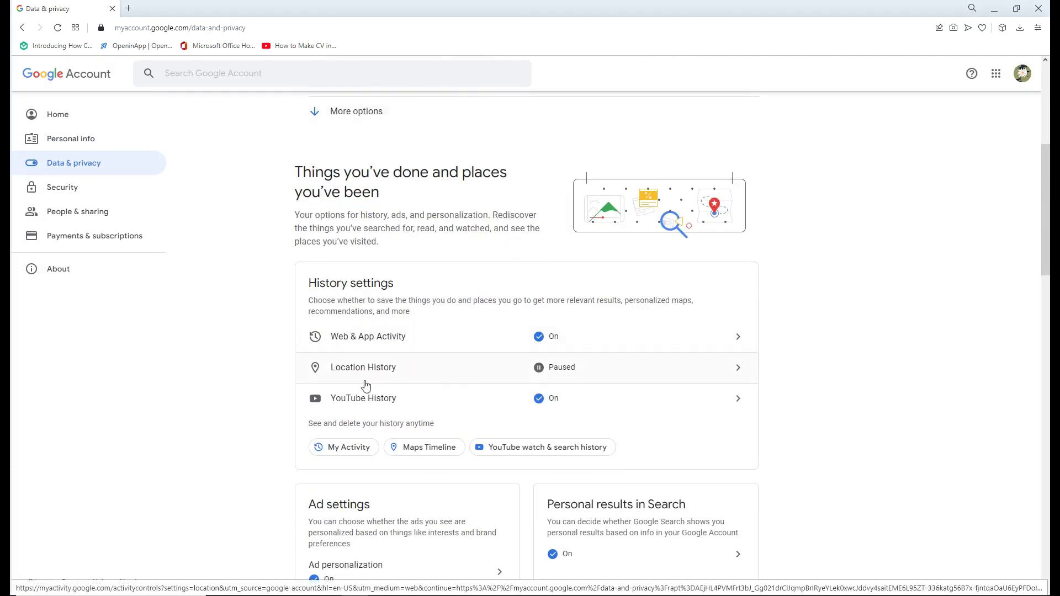
click(570, 377)
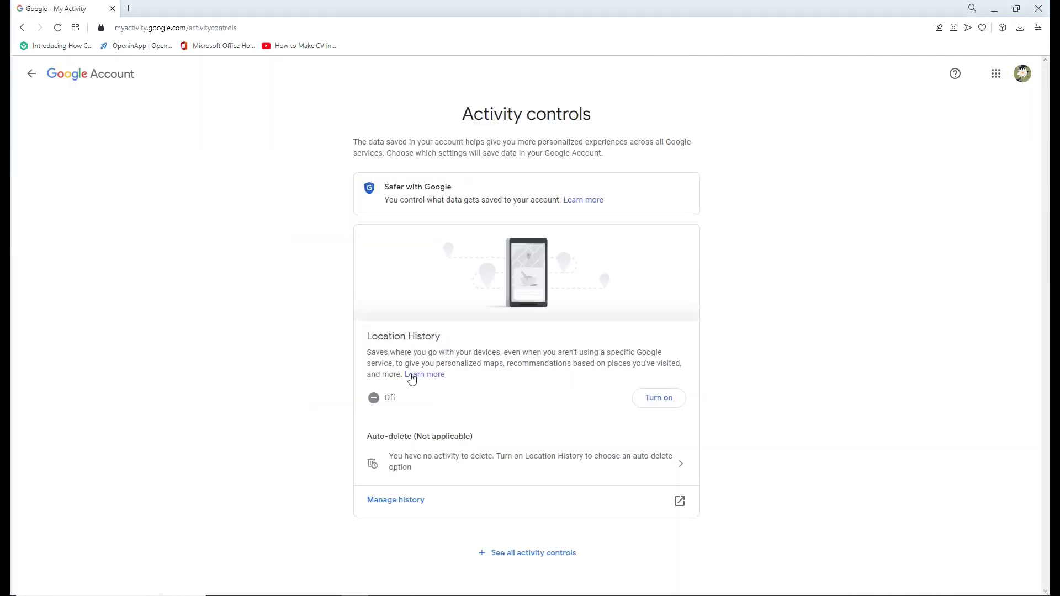
click(656, 405)
click(664, 505)
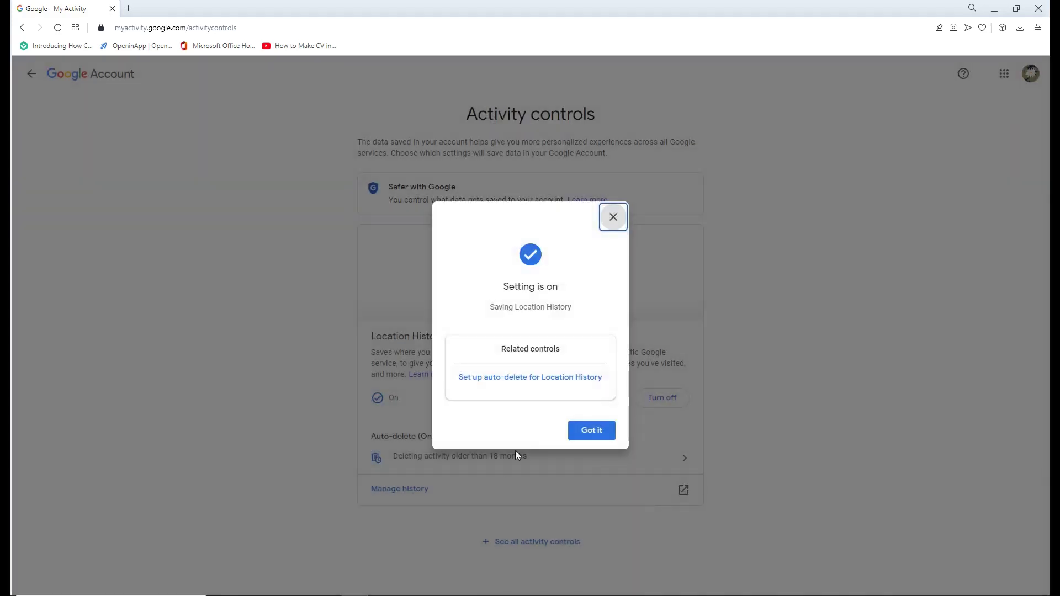
click(603, 434)
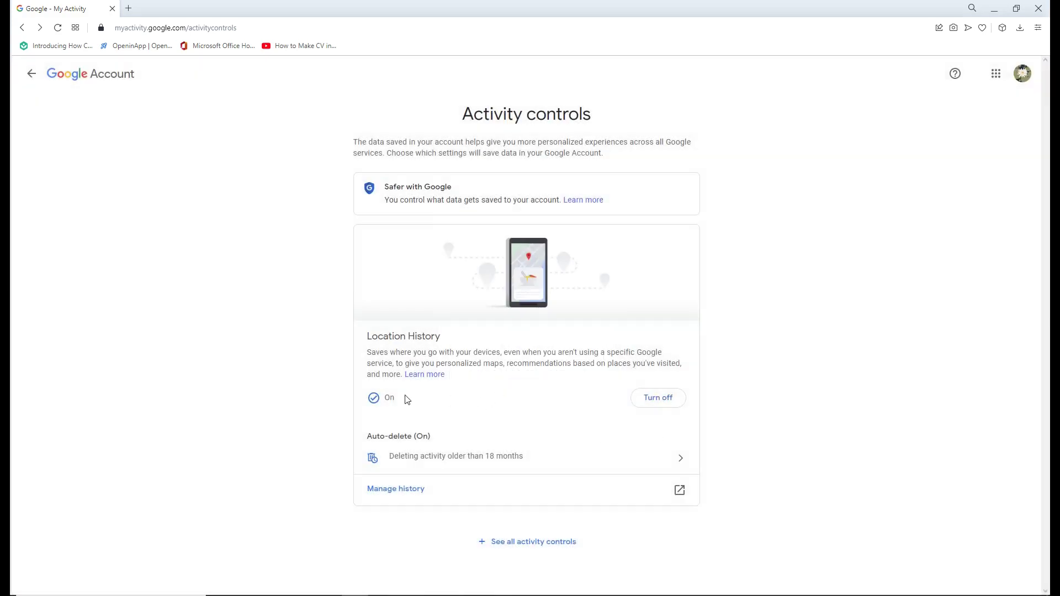
click(31, 74)
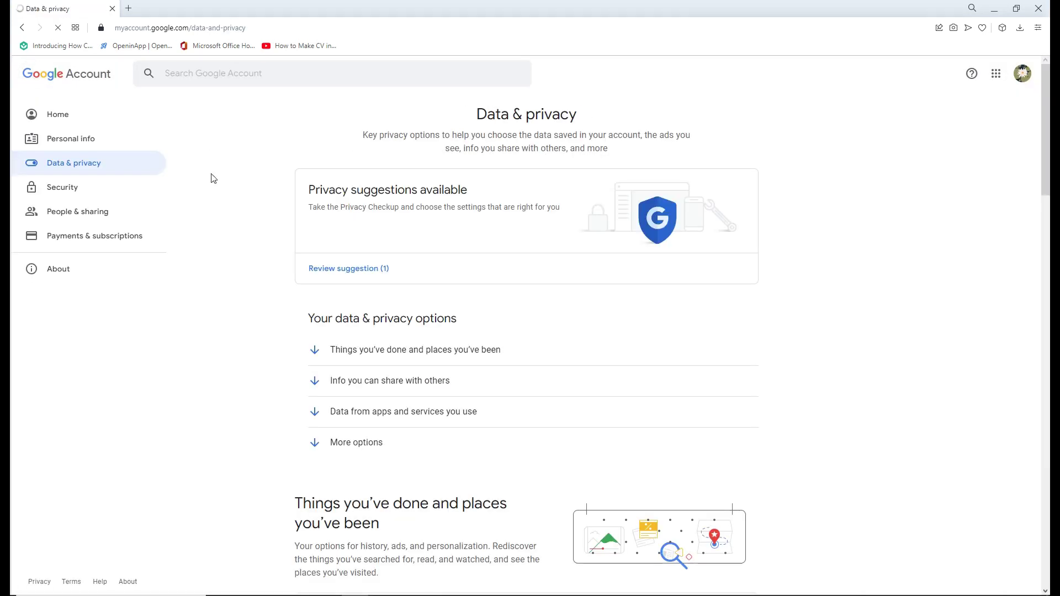
- In Security, view the phone sign-in and 2-Step Verification pages, then return Home
click(68, 187)
scroll(395, 271, down, 1)
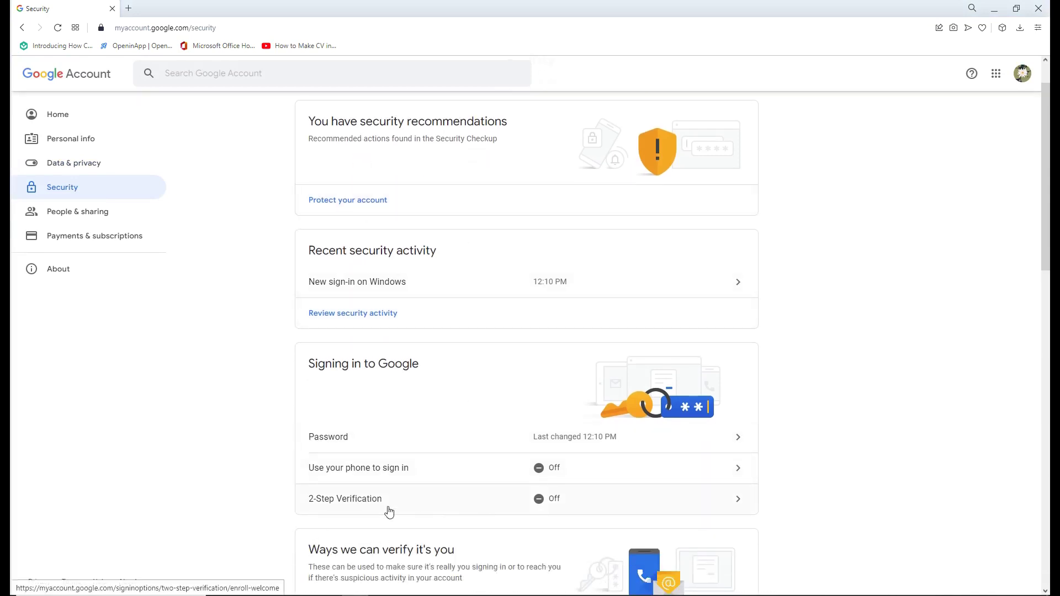
click(462, 474)
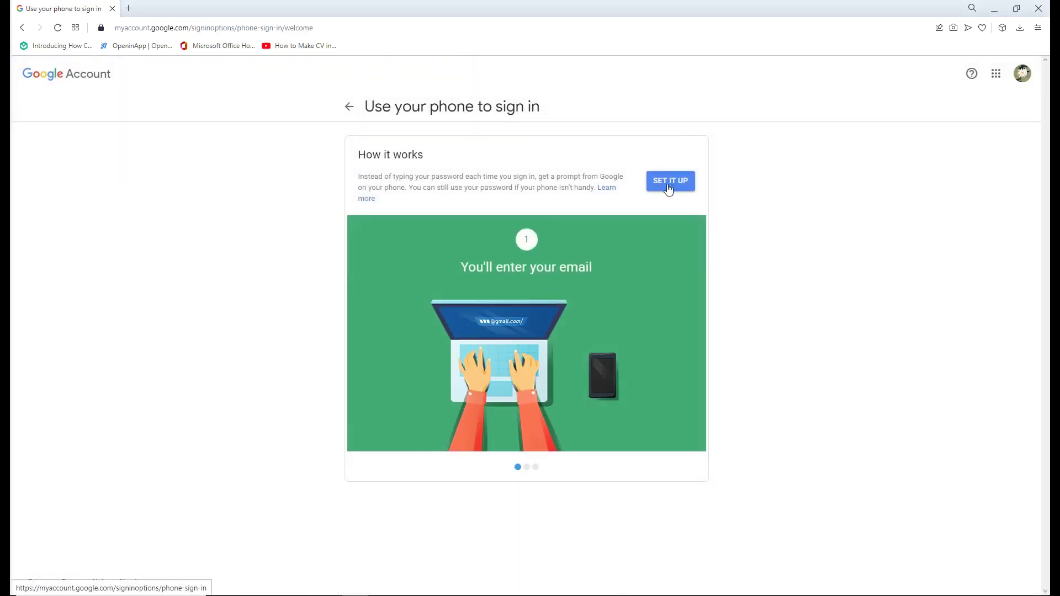
click(349, 107)
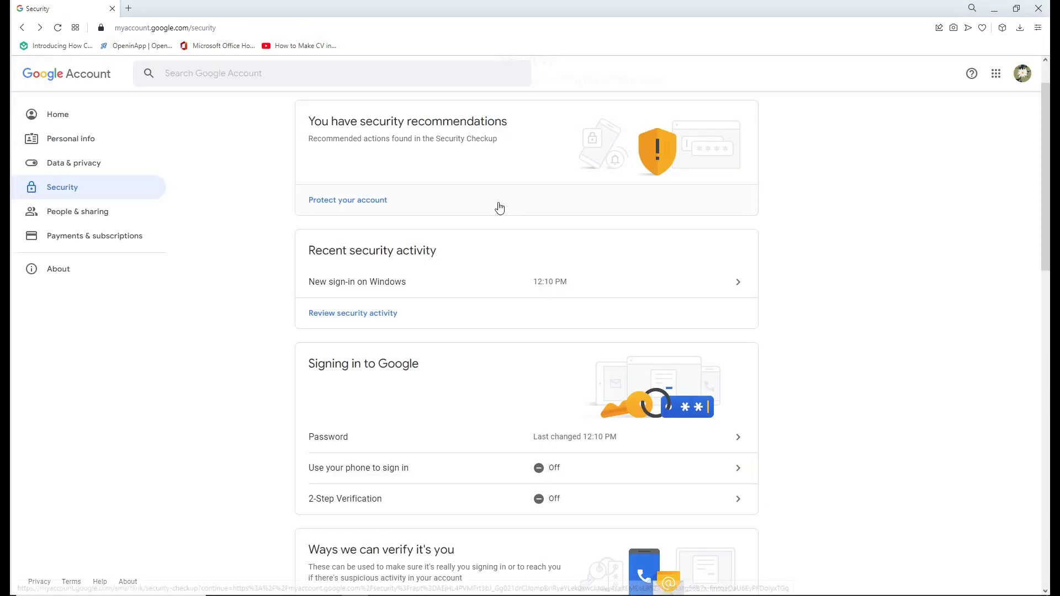
click(624, 494)
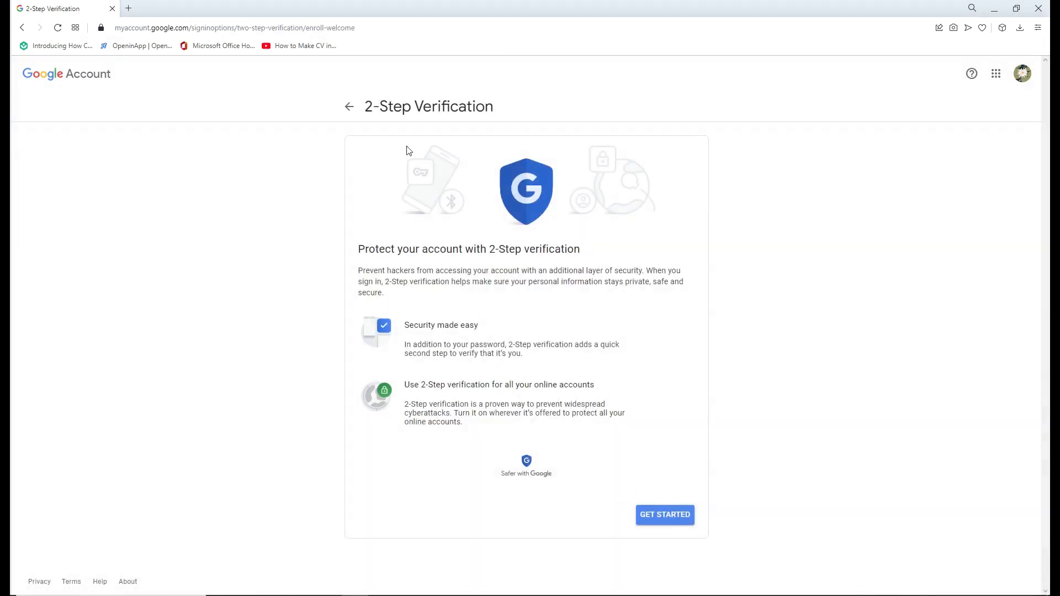
click(351, 107)
scroll(288, 326, down, 4)
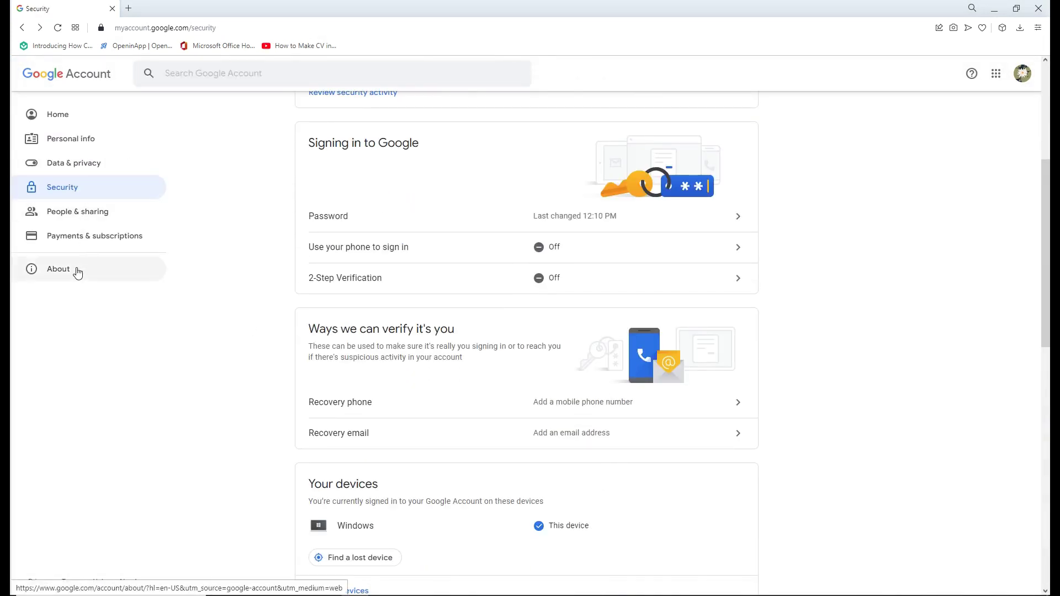
click(88, 117)
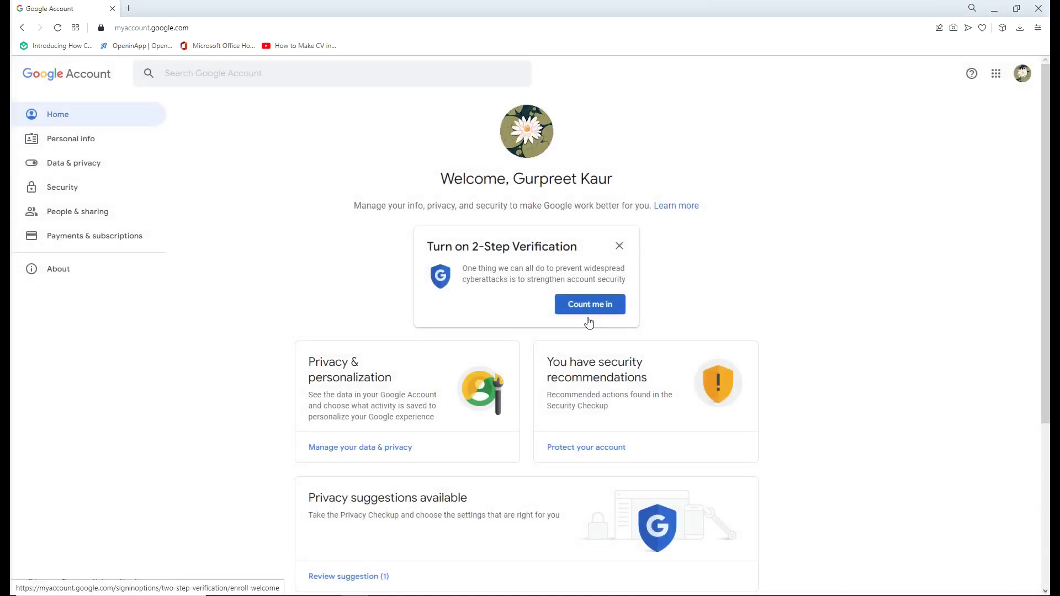
- Launch Gmail from the Google apps grid to open the inbox in a new tab
scroll(837, 244, down, 4)
scroll(803, 205, up, 5)
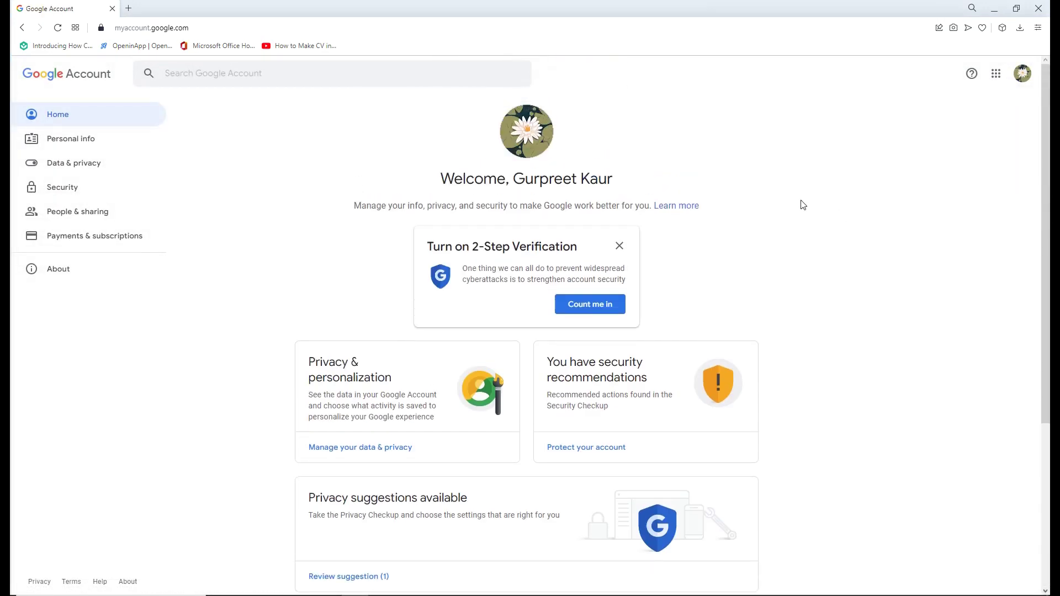
click(997, 77)
click(947, 231)
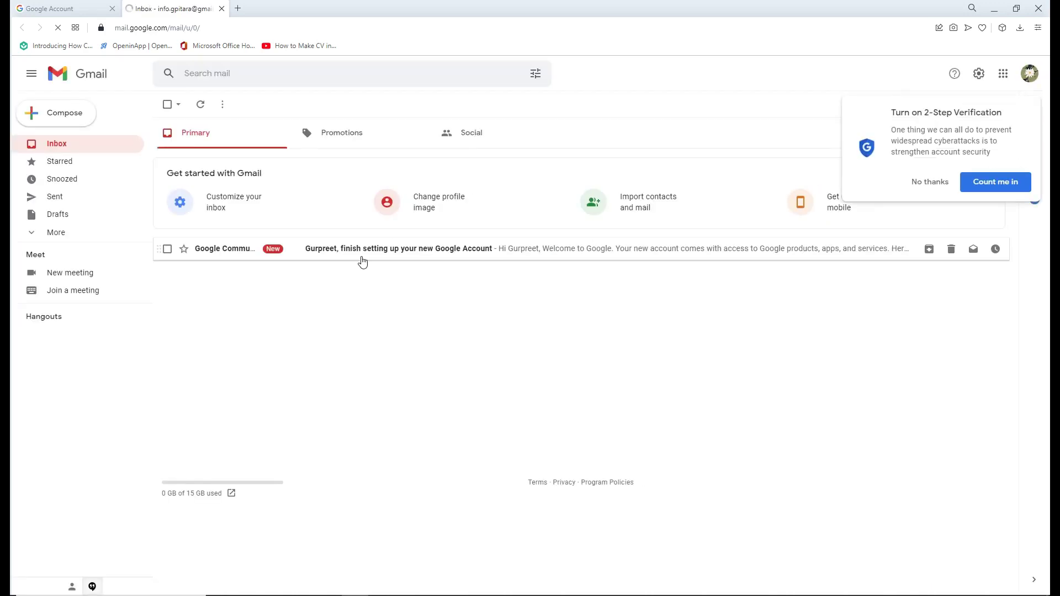
- Open the account-setup welcome email, decline 2-Step Verification, dismiss the dynamic-content note, and discard a new draft
click(363, 257)
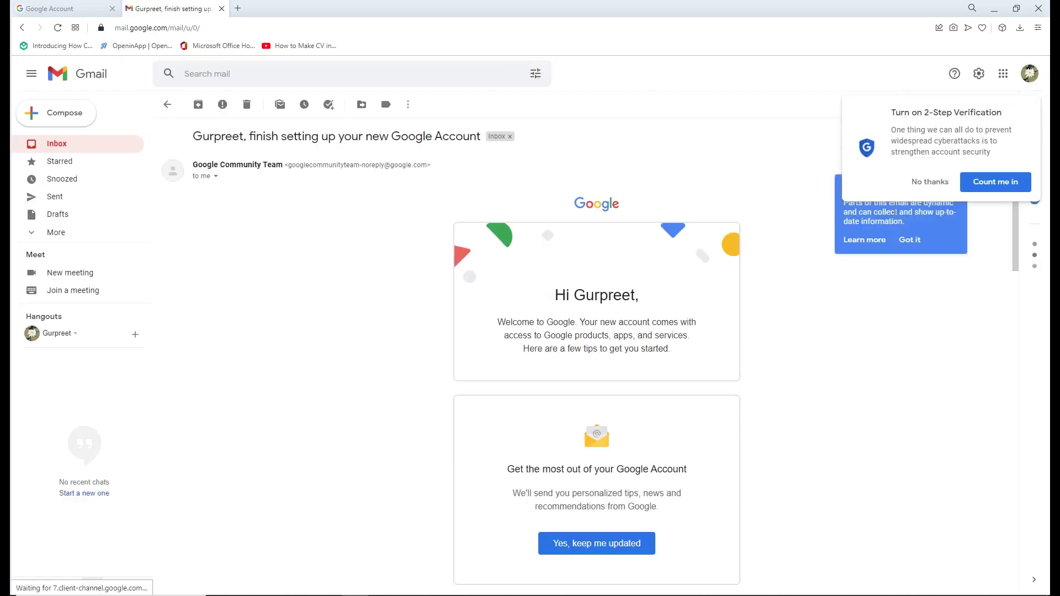
click(932, 183)
click(916, 241)
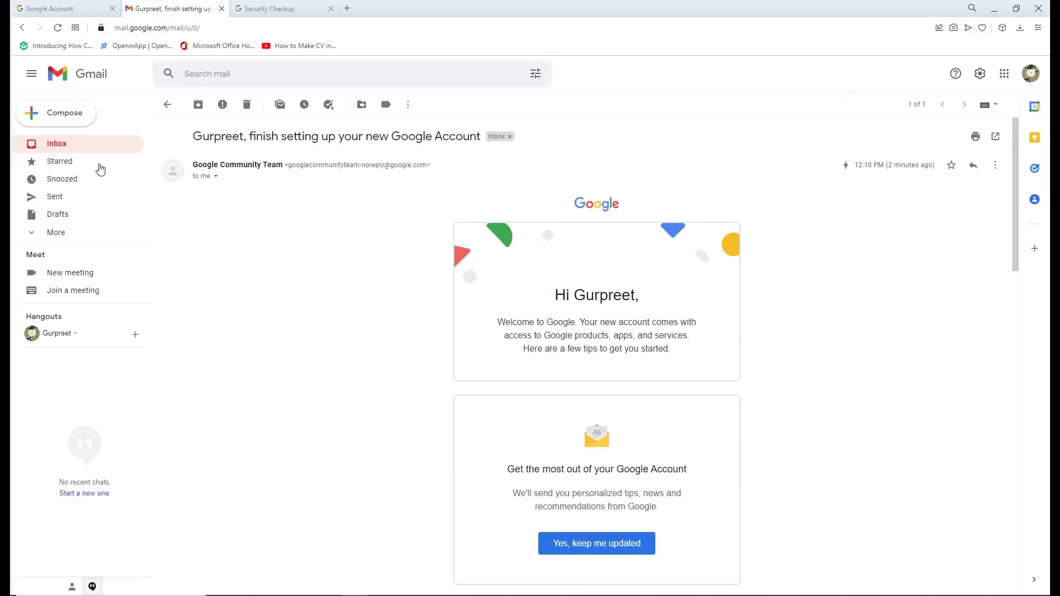
click(80, 117)
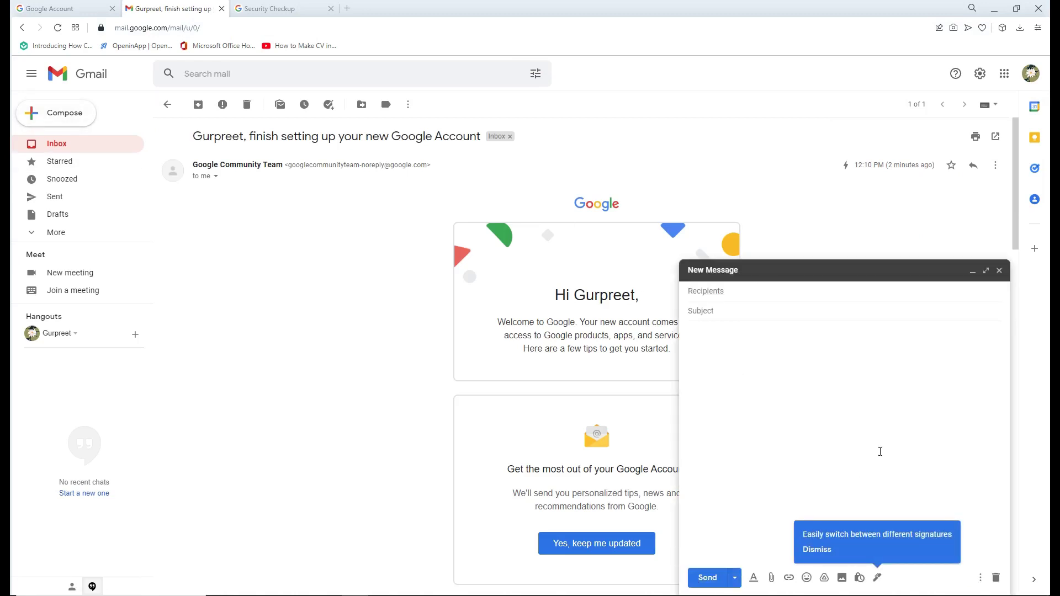
click(999, 271)
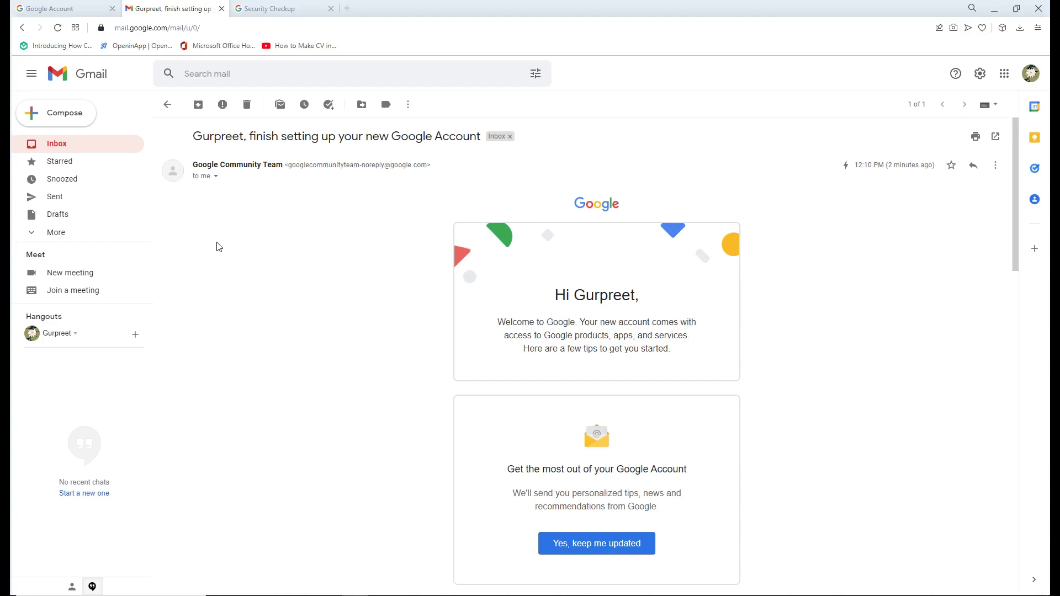